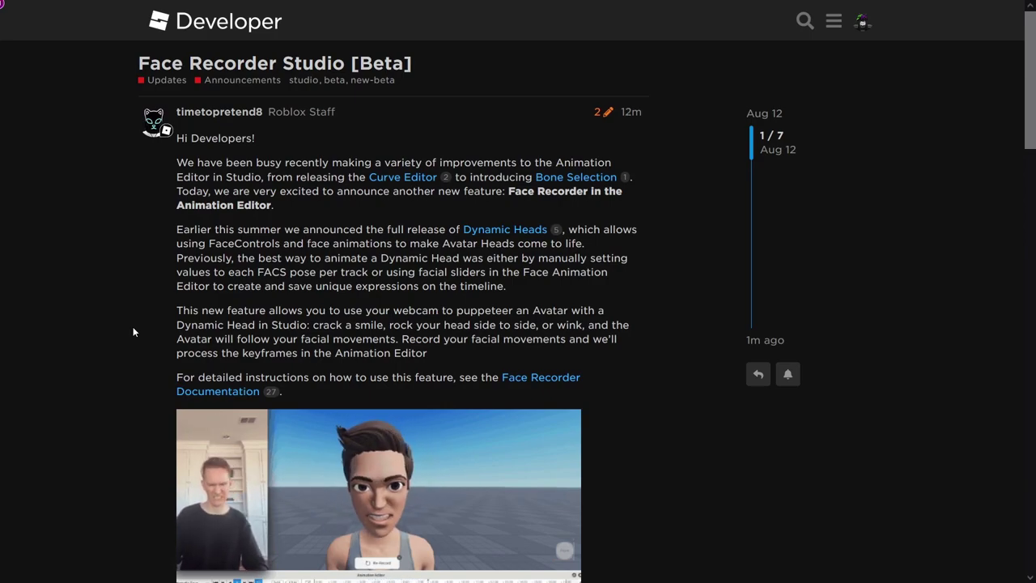
Step: Scroll through the rest of the Face Recorder announcement and back to the top
scroll(143, 331, "down", 1)
scroll(142, 331, "down", 3)
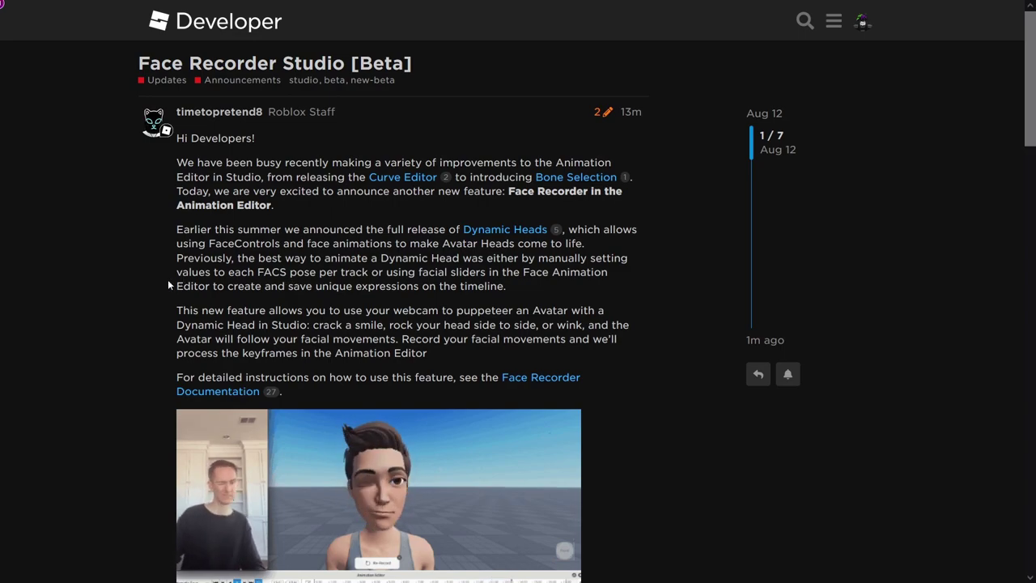
scroll(128, 289, "down", 1)
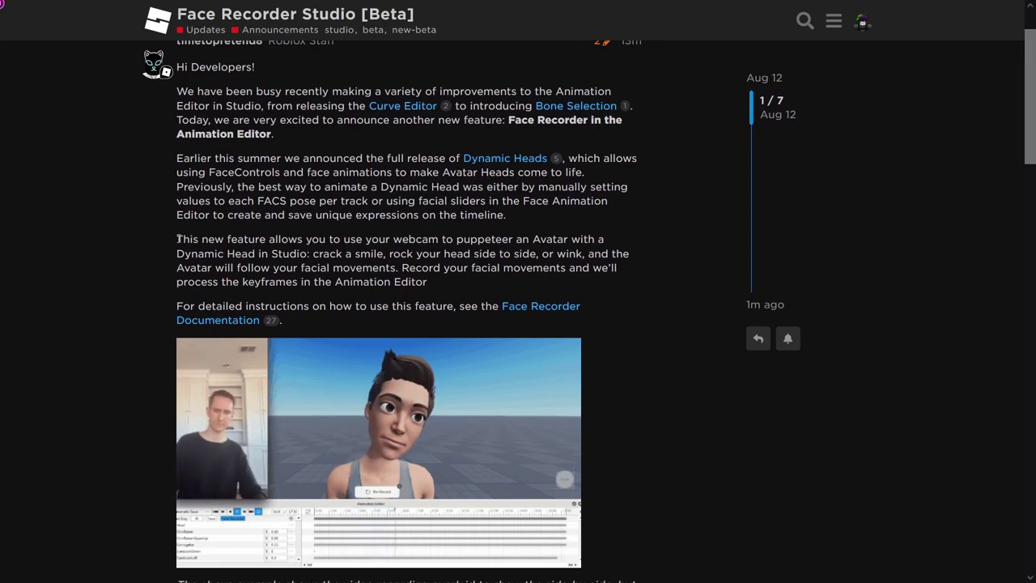
scroll(136, 318, "down", 4)
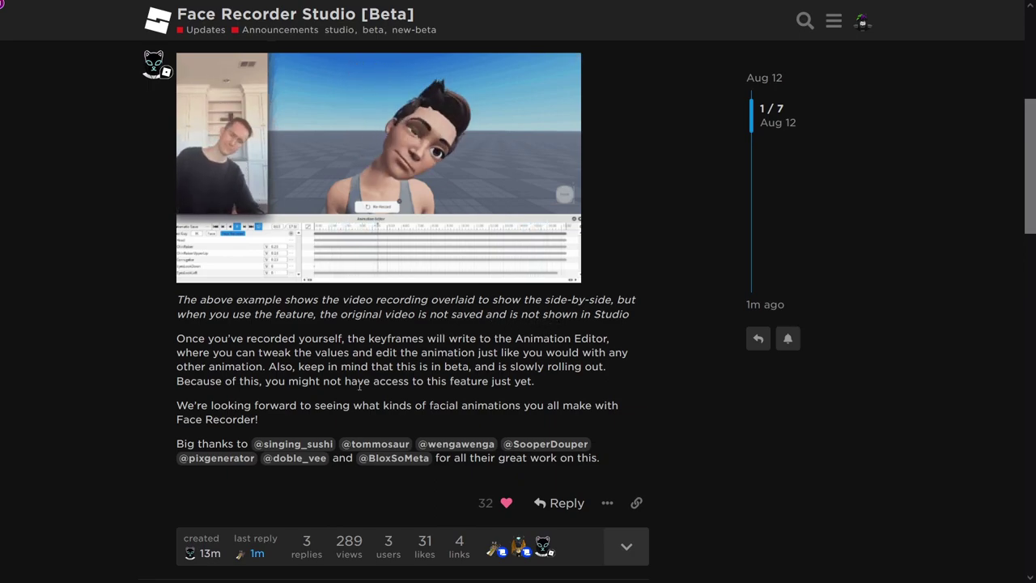
scroll(42, 414, "up", 3)
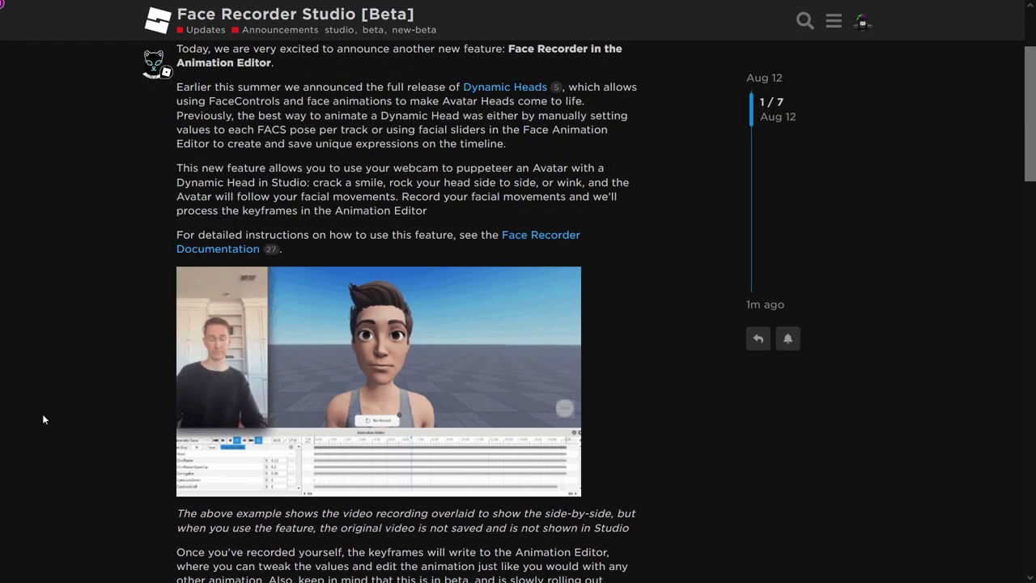
scroll(43, 414, "up", 2)
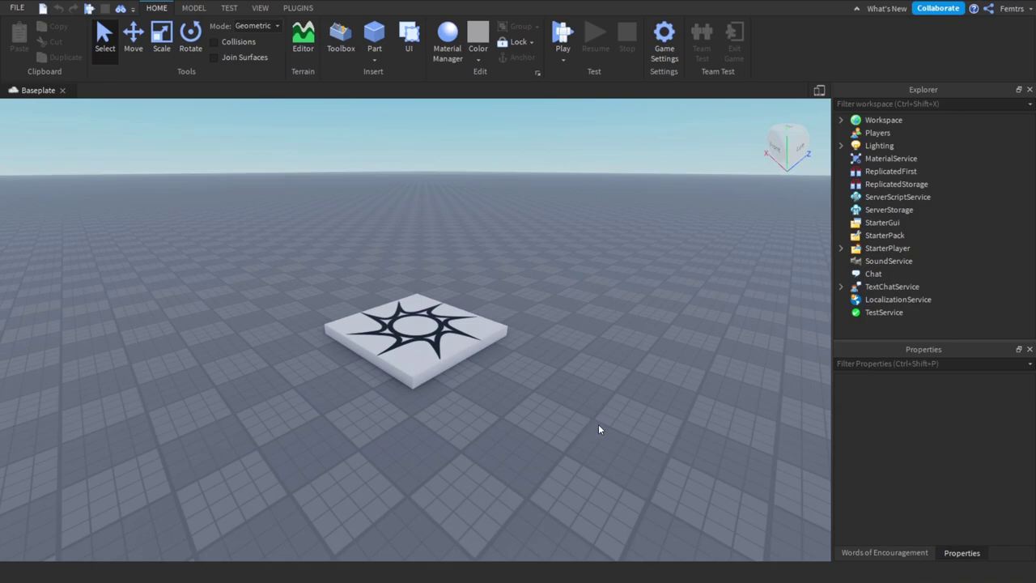
Step: Enable the Face Recorder beta feature under File > Beta Features and save the choice
left_click(17, 8)
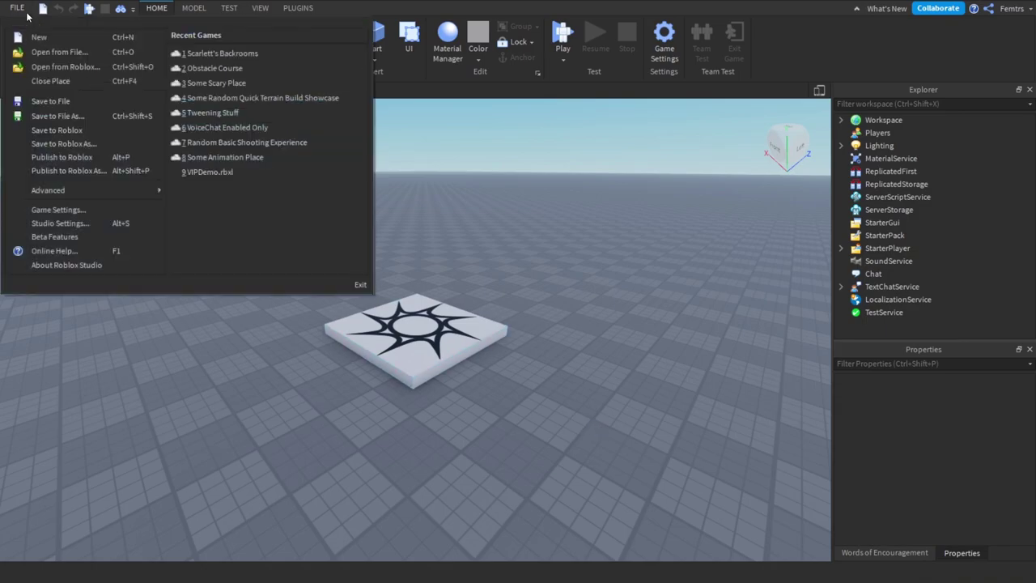
left_click(89, 236)
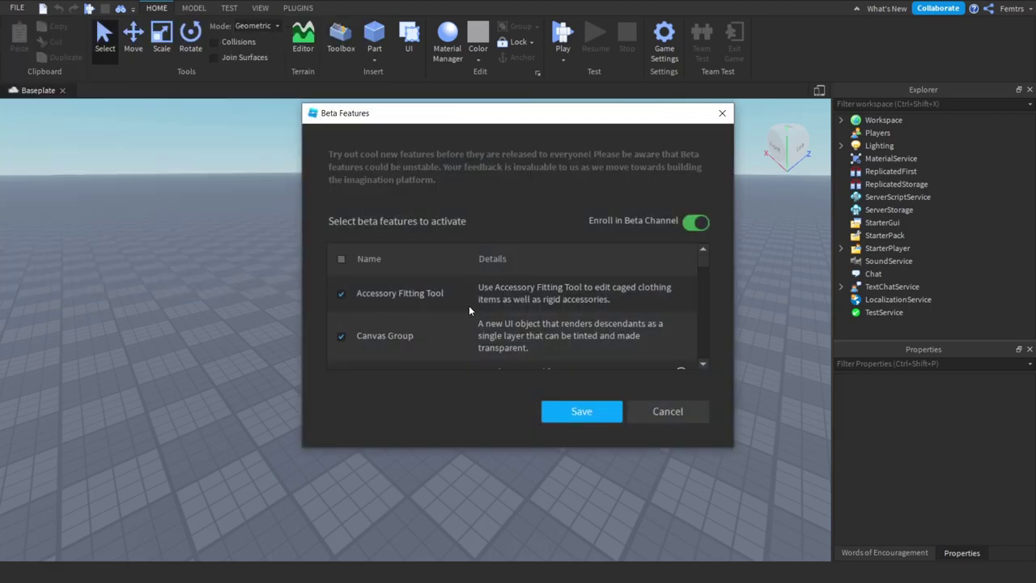
scroll(469, 305, "down", 4)
scroll(469, 305, "up", 2)
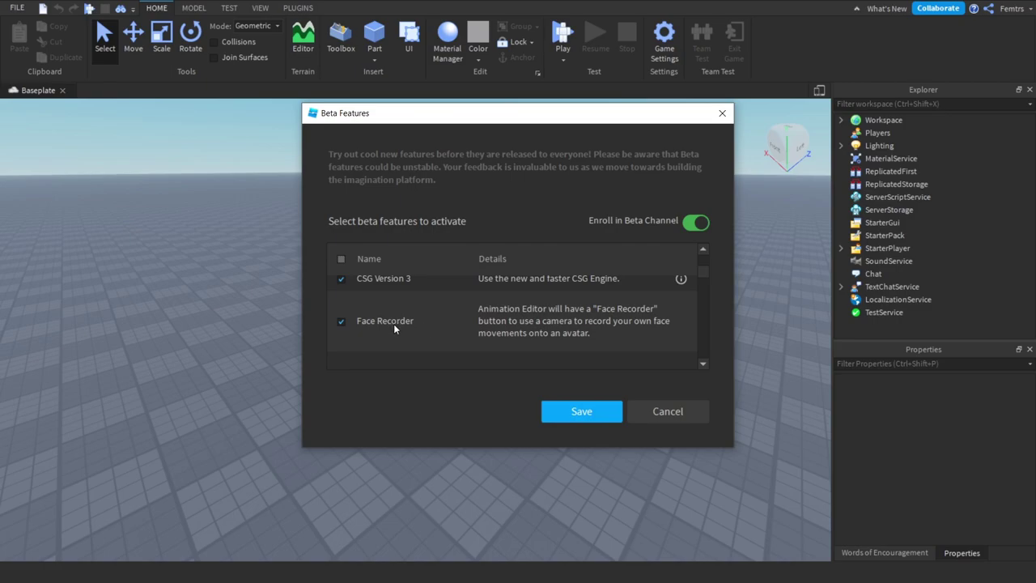
left_click(586, 411)
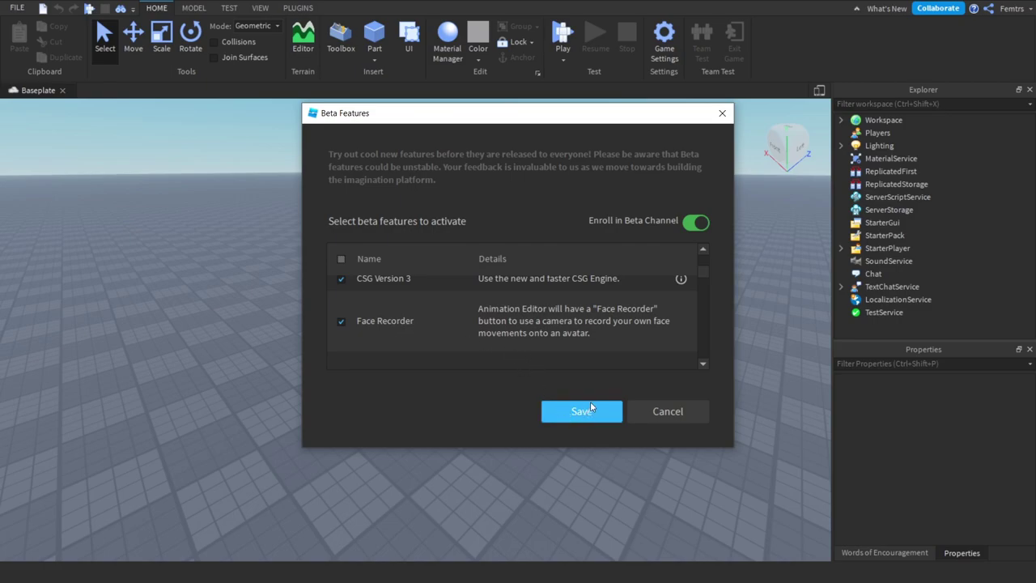
left_click(662, 407)
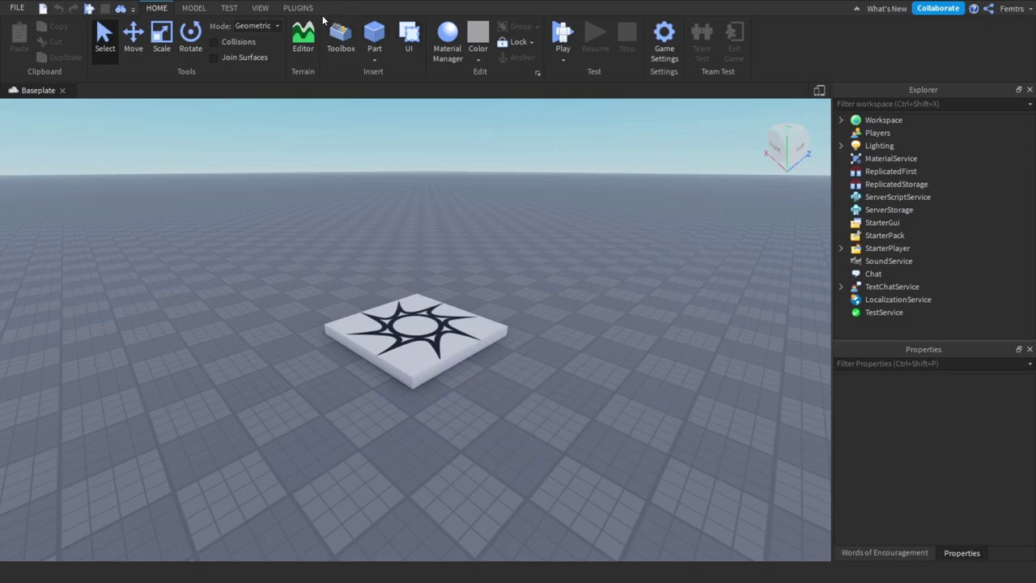
Step: Insert a Blank R15 Rig with the Character Inserter plugin and focus the camera on it
left_click(297, 8)
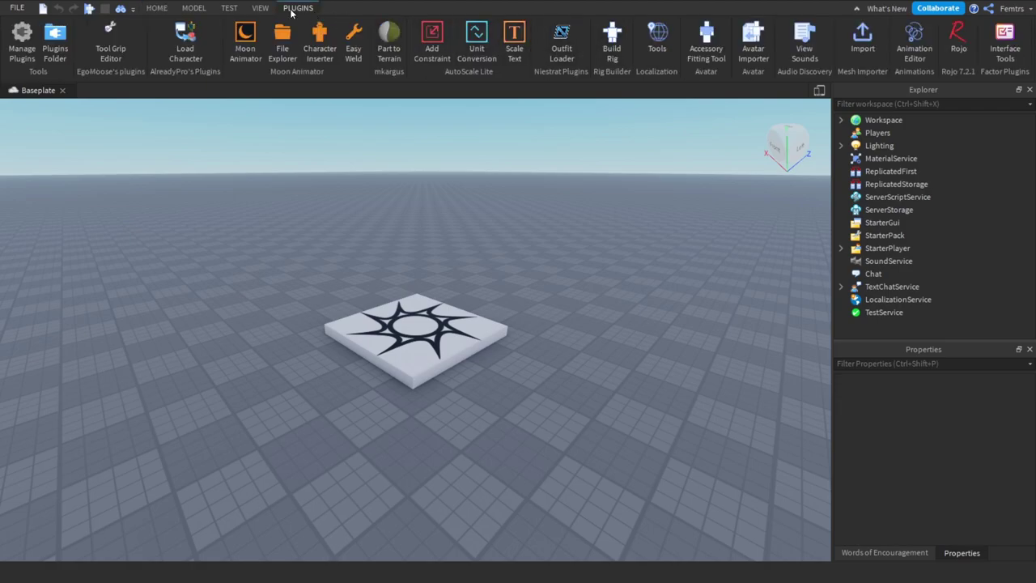
left_click(924, 58)
left_click(918, 50)
left_click(320, 45)
left_click(495, 287)
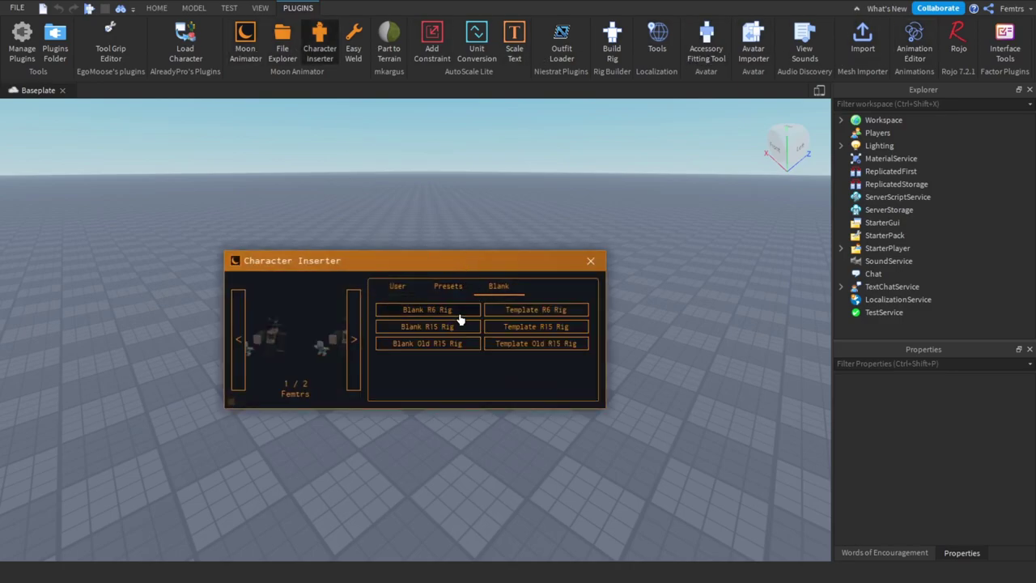
left_click(444, 327)
left_click(591, 261)
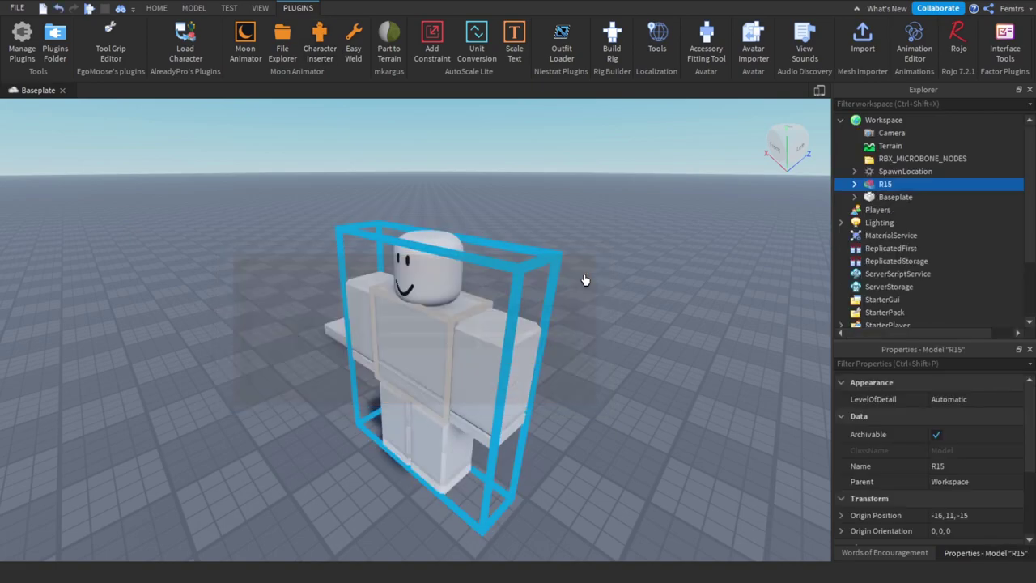
scroll(585, 280, "down", 5)
scroll(685, 415, "up", 4)
key("f")
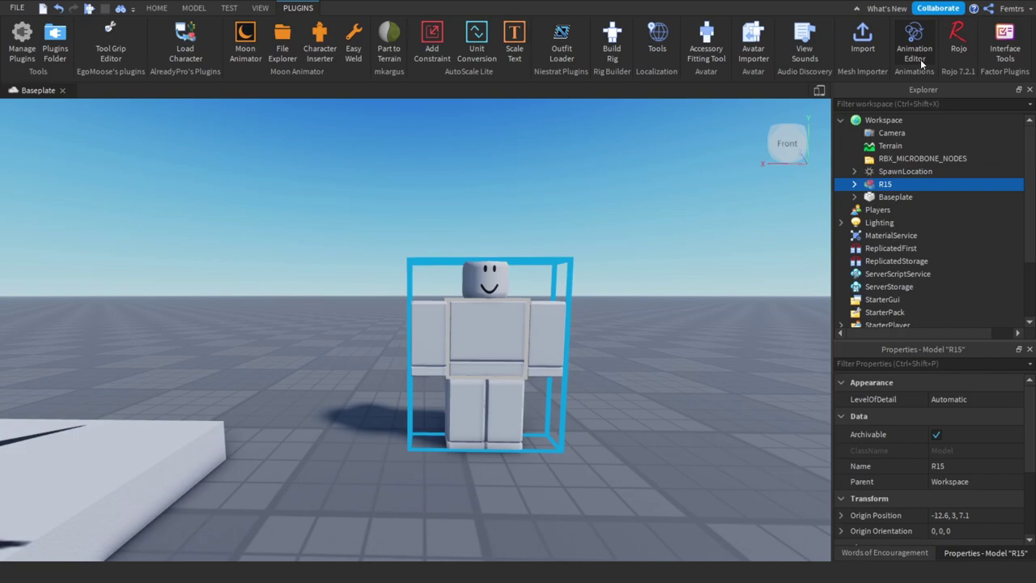
Step: Create a new animation named 'Face Test' for the R15 rig in the Animation Editor
left_click(920, 59)
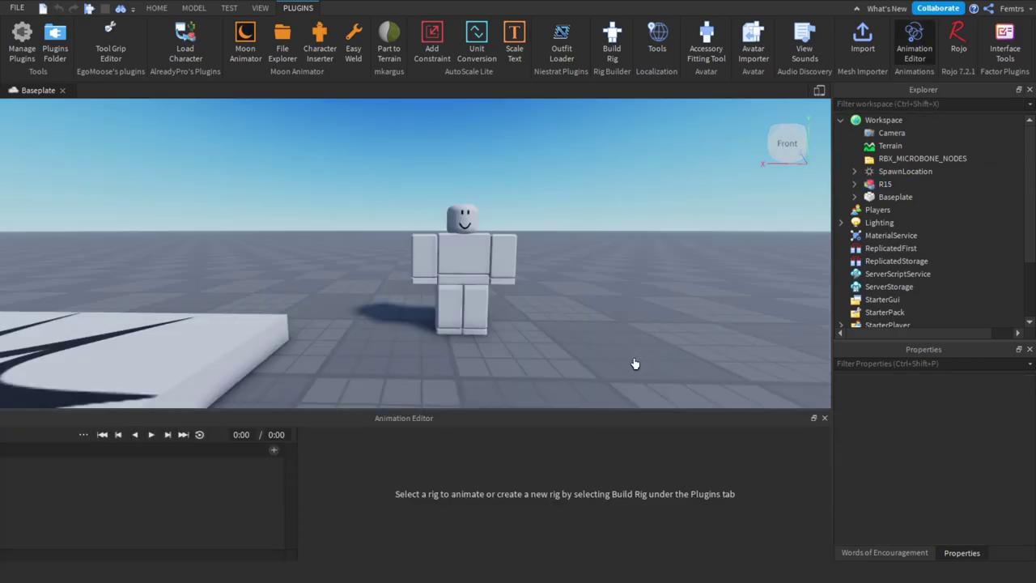
left_click(476, 282)
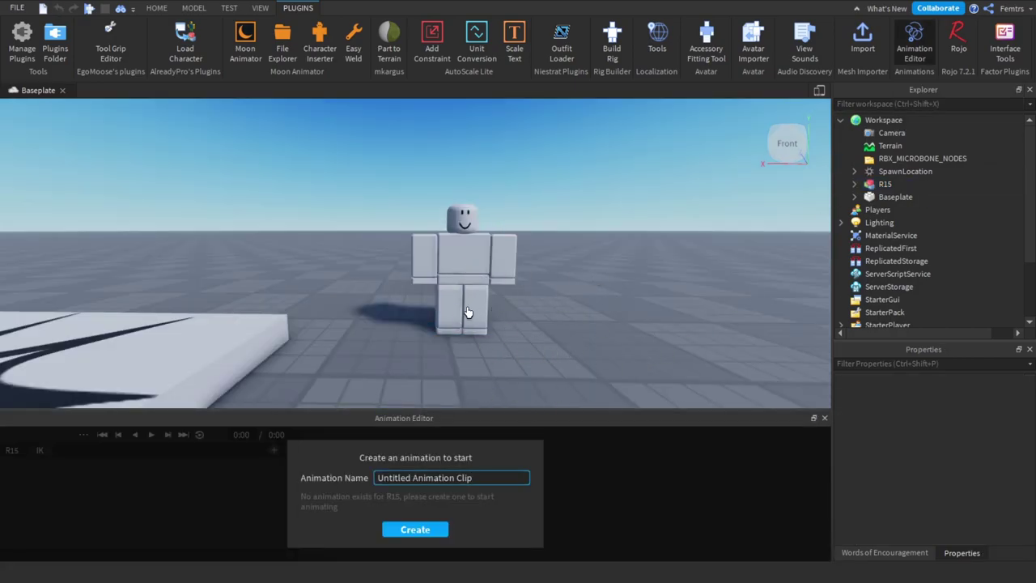
triple_click(508, 479)
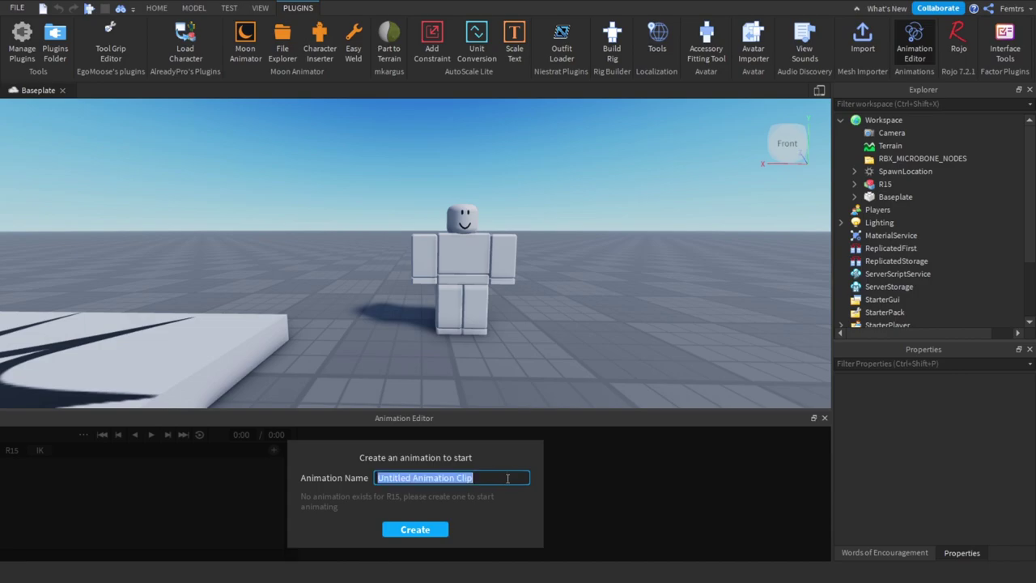
type("Face")
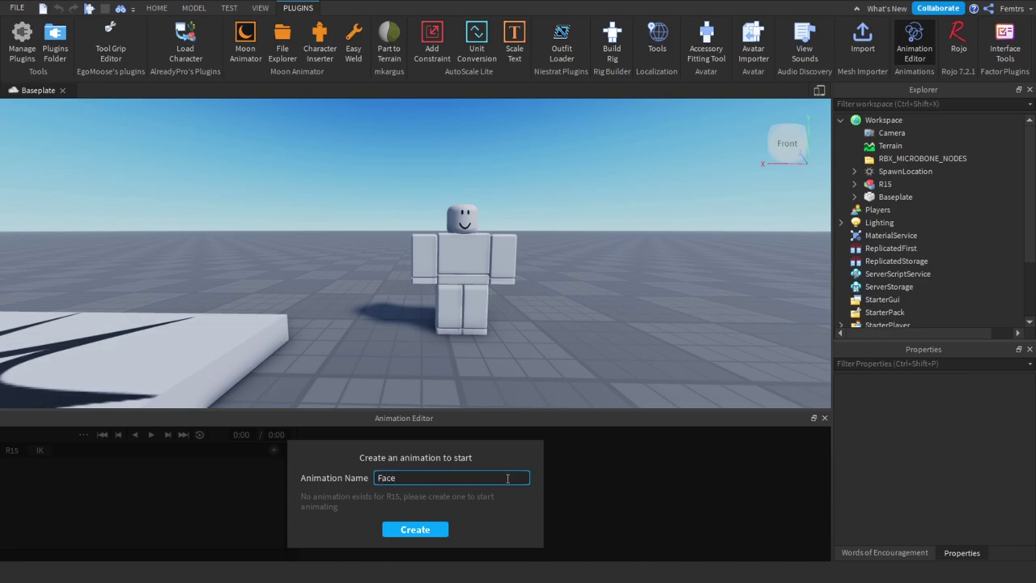
type(" Test")
key("Return")
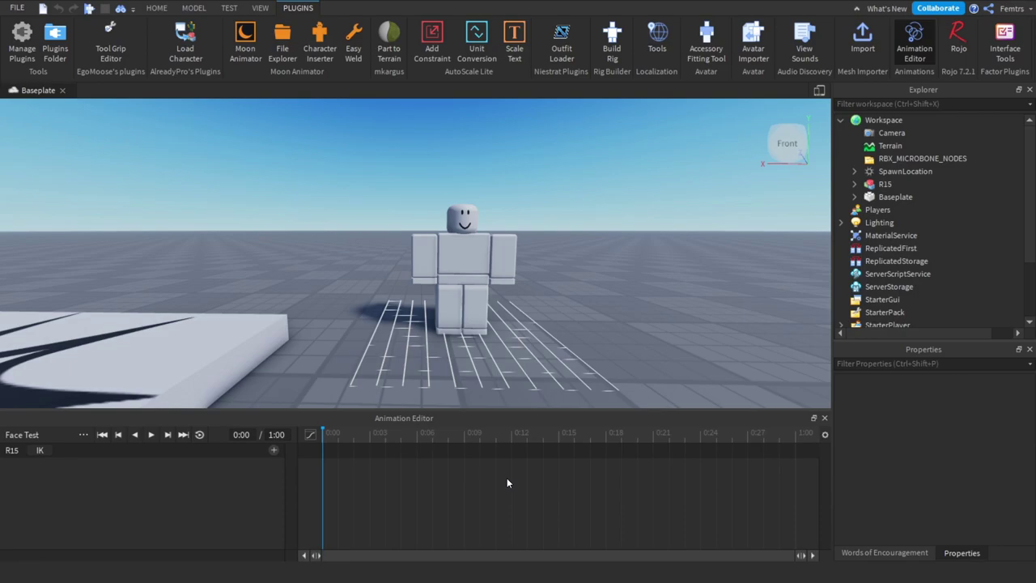
Step: Level the camera to a front view of the rig and close the Animation Editor
left_click(84, 434)
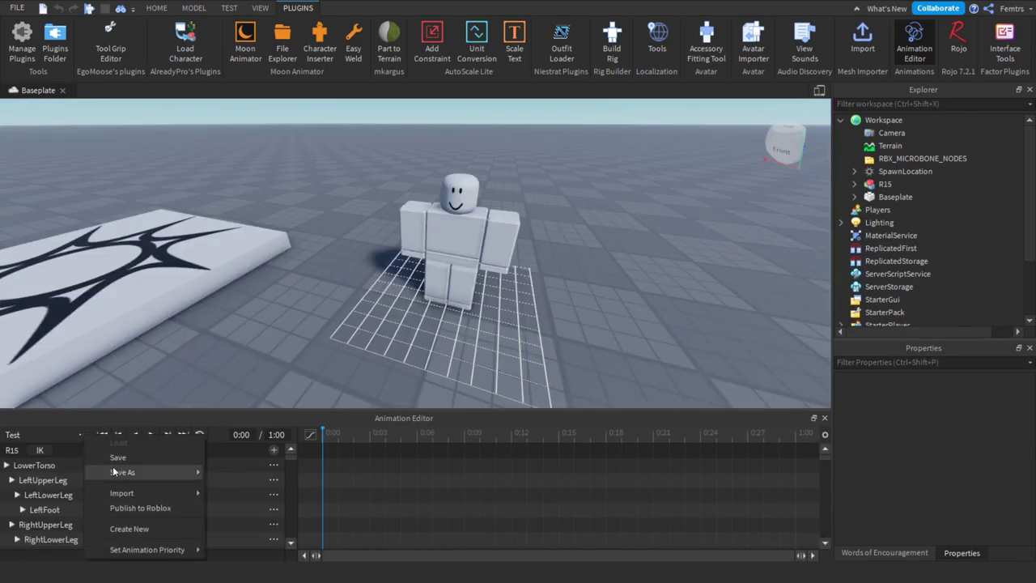
mouse_move(126, 473)
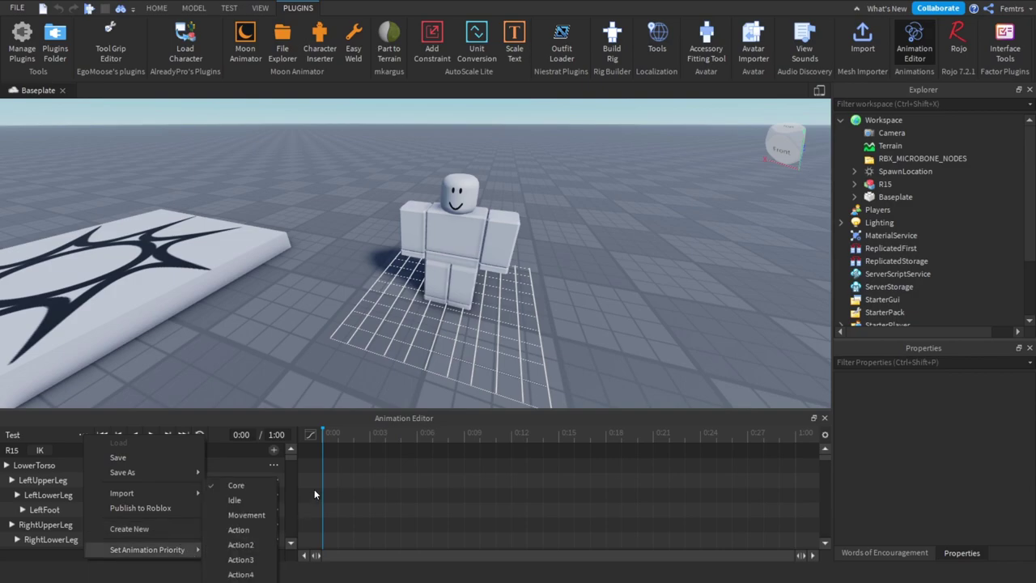
left_click(299, 423)
scroll(442, 341, "up", 5)
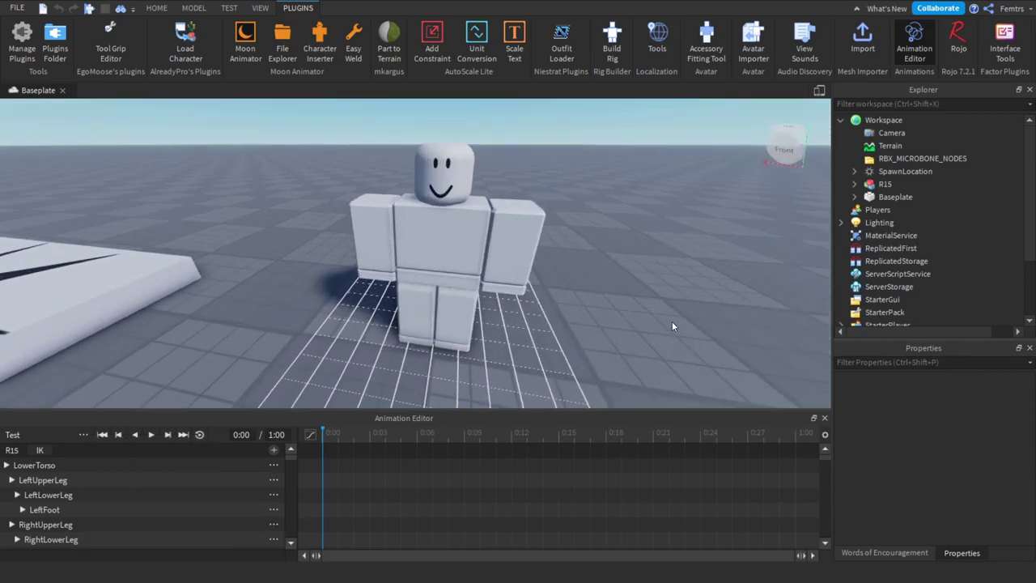
right_click_drag(672, 322, 677, 317)
scroll(677, 318, "down", 2)
scroll(696, 331, "up", 2)
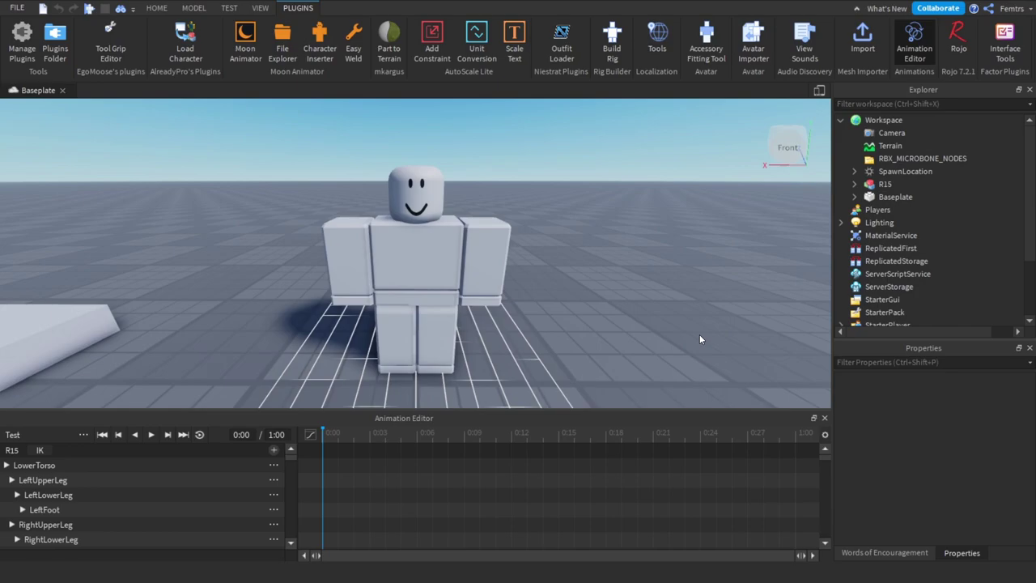
left_click(824, 418)
scroll(646, 349, "down", 2)
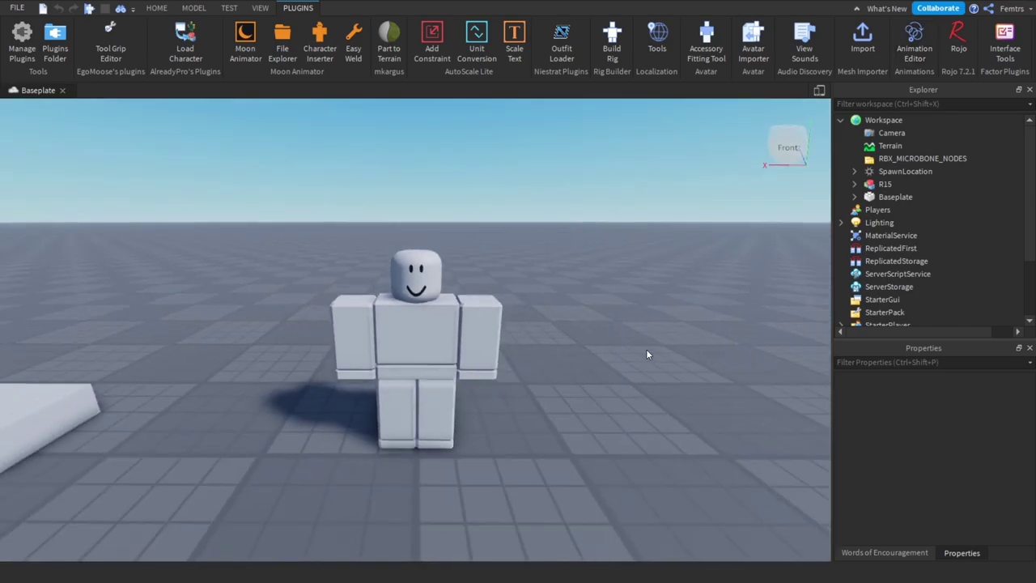
scroll(646, 351, "up", 3)
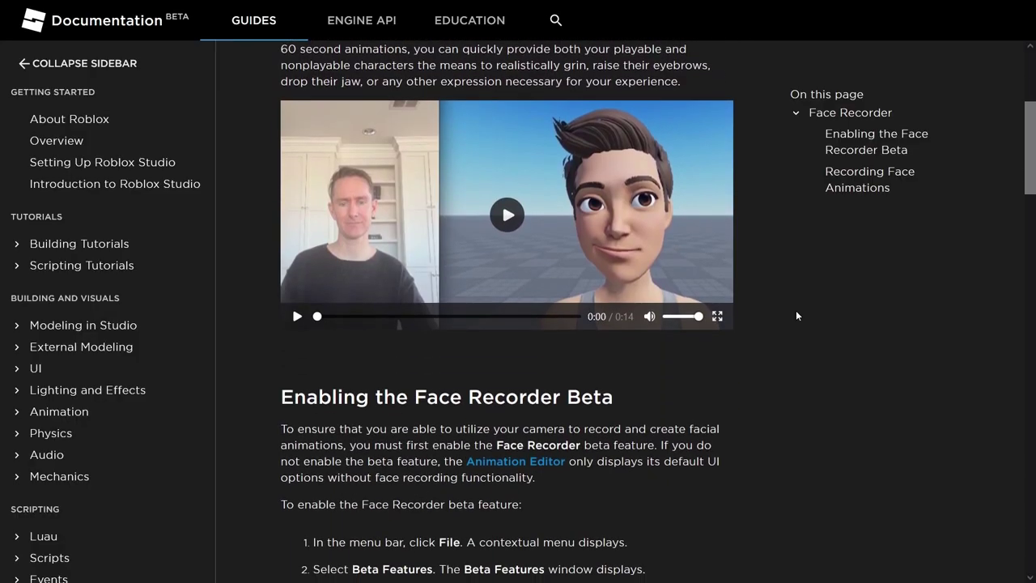
scroll(796, 315, "up", 1)
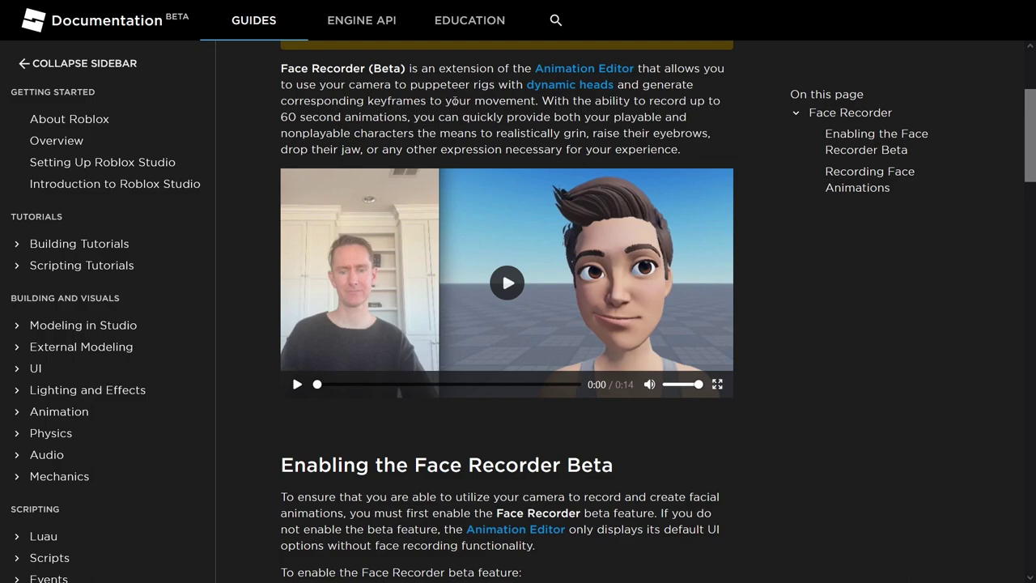
Step: Play the 14-second Face Recorder demo video to the end
left_click(490, 272)
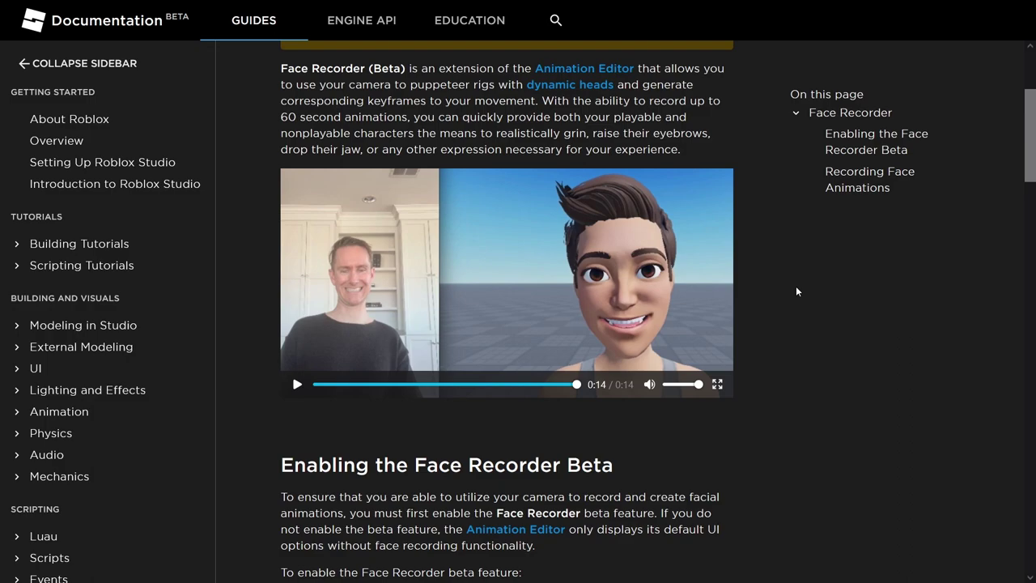
Step: Scroll to the Recording Face Animations steps, from naming the animation to choosing a camera
scroll(796, 286, "down", 15)
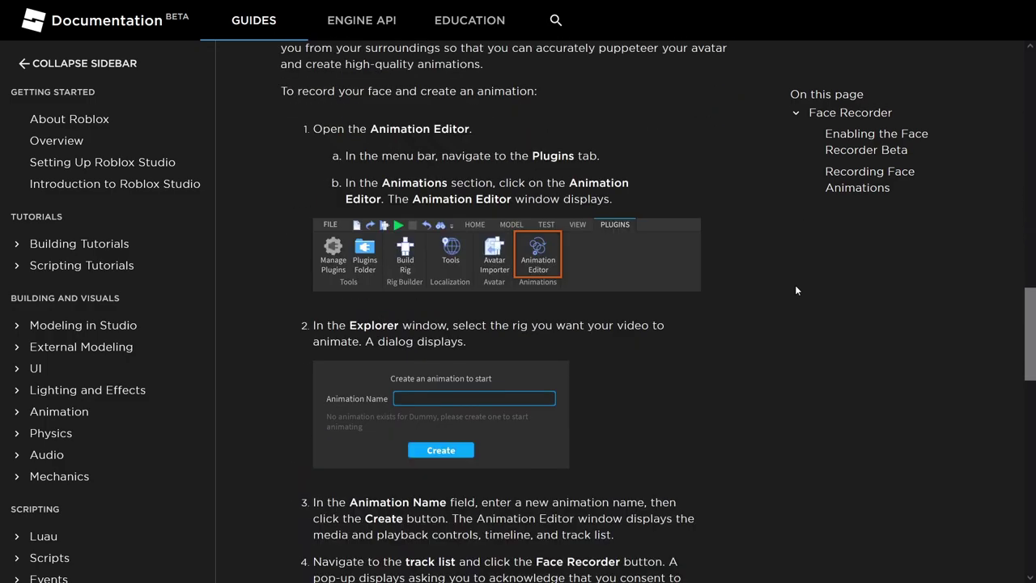
scroll(795, 289, "down", 8)
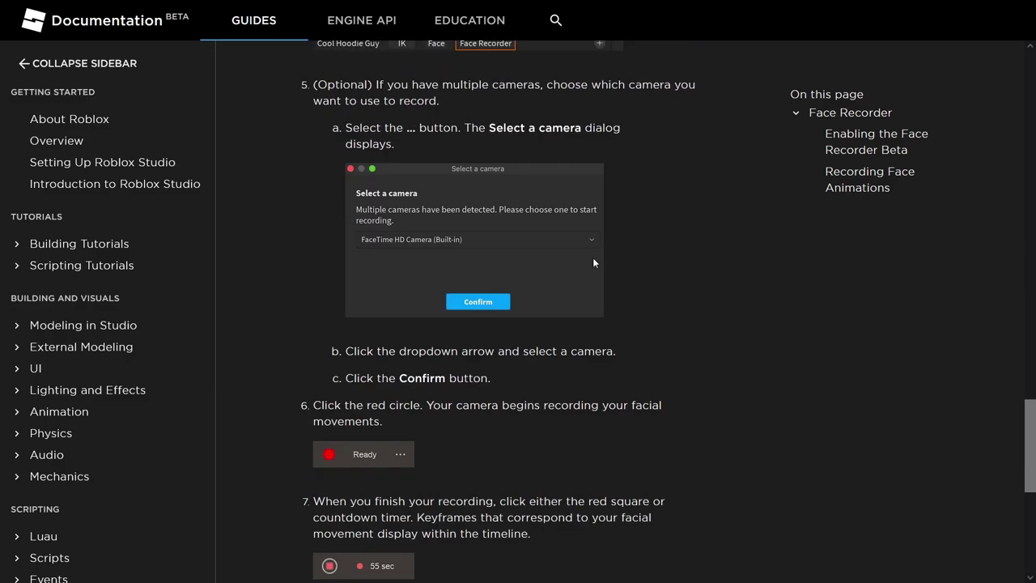
scroll(593, 261, "up", 2)
scroll(455, 185, "up", 1)
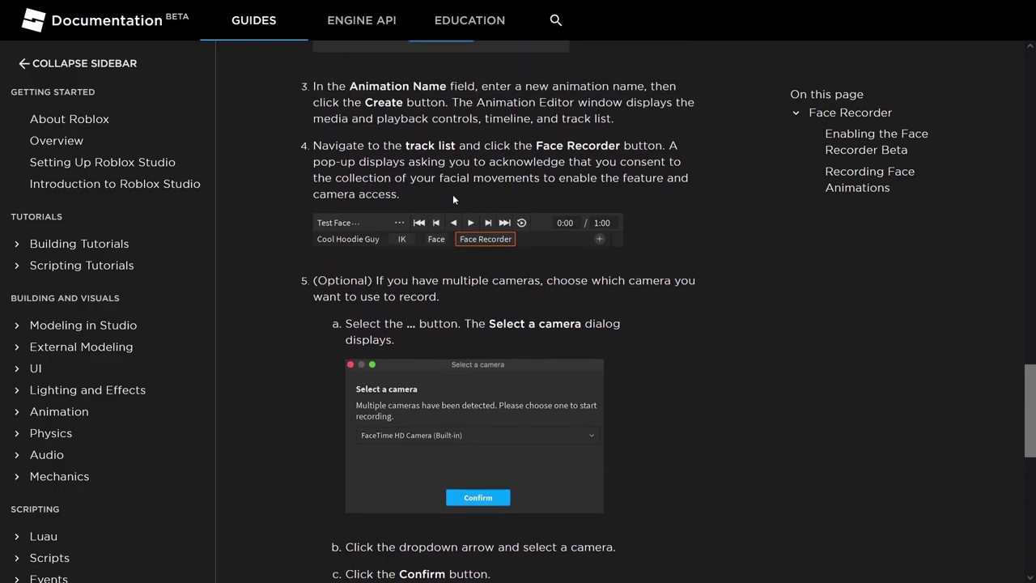